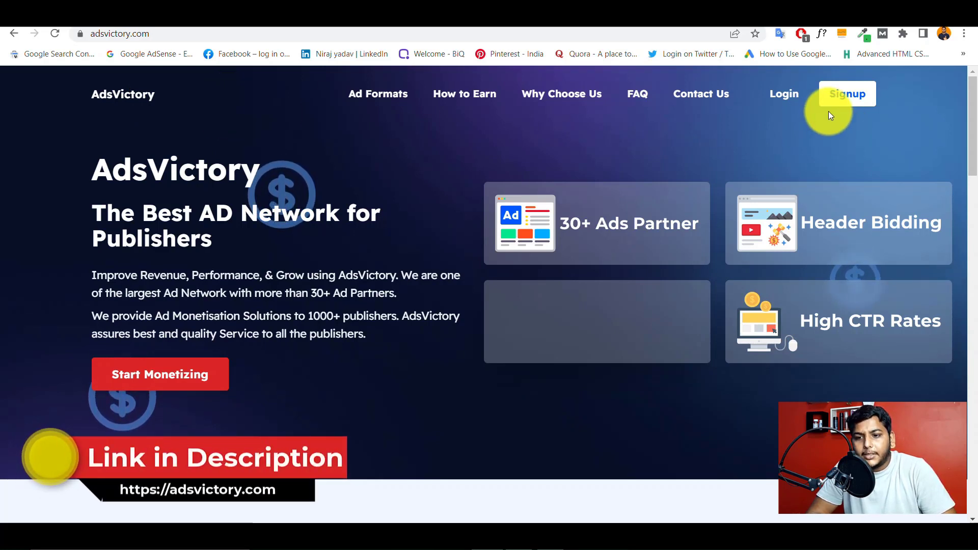
# Open the signup page and review the registration fields, including the country choices.
pyautogui.click(852, 102)
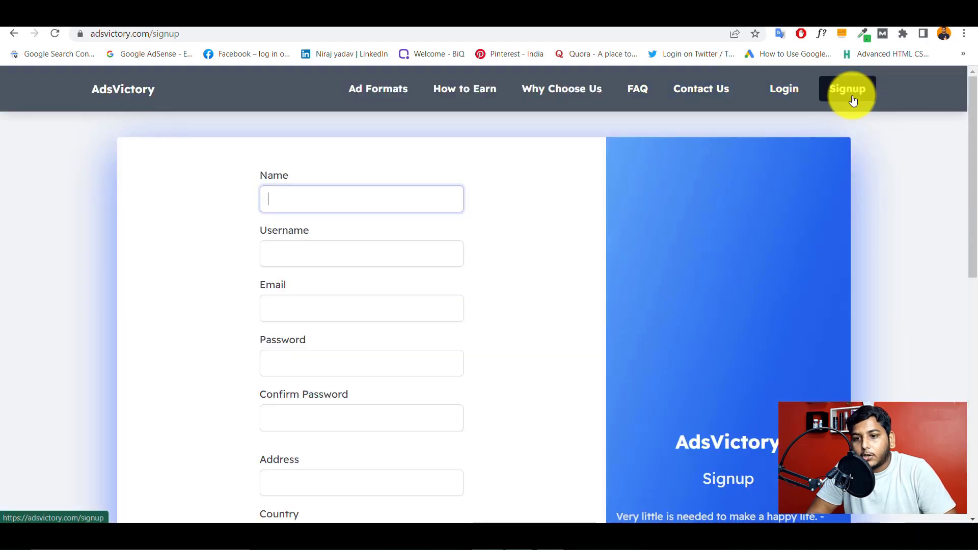
pyautogui.moveTo(973, 98); pyautogui.dragTo(975, 145)
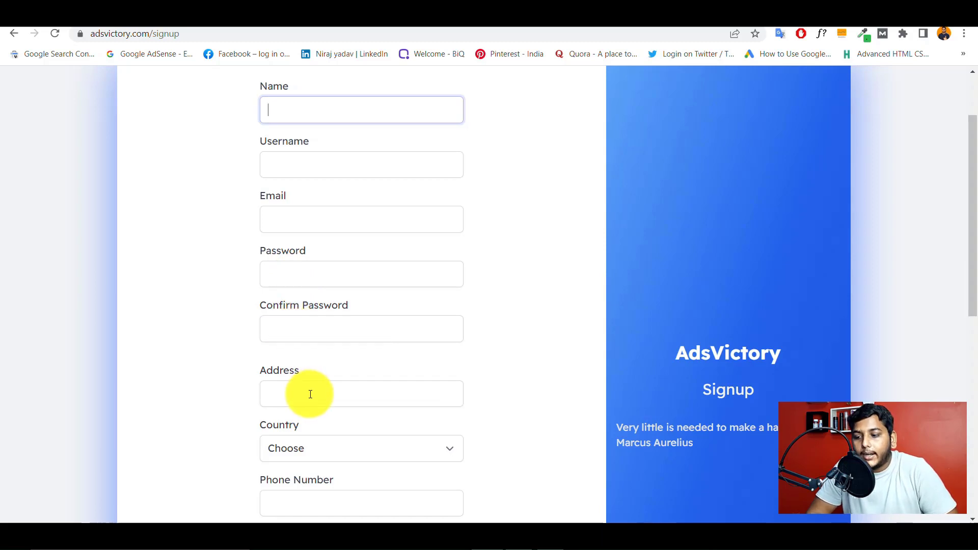
pyautogui.moveTo(967, 124); pyautogui.dragTo(974, 220)
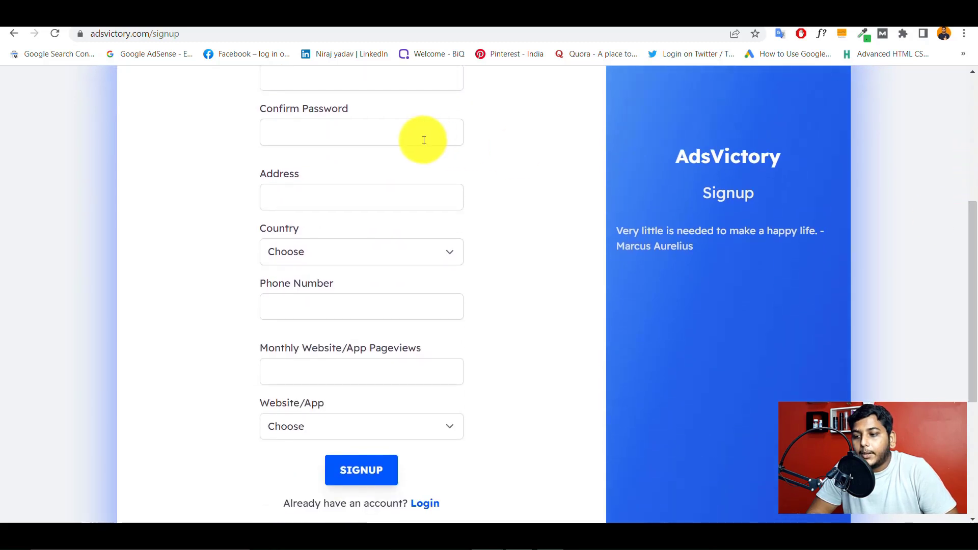
pyautogui.click(446, 252)
pyautogui.click(527, 224)
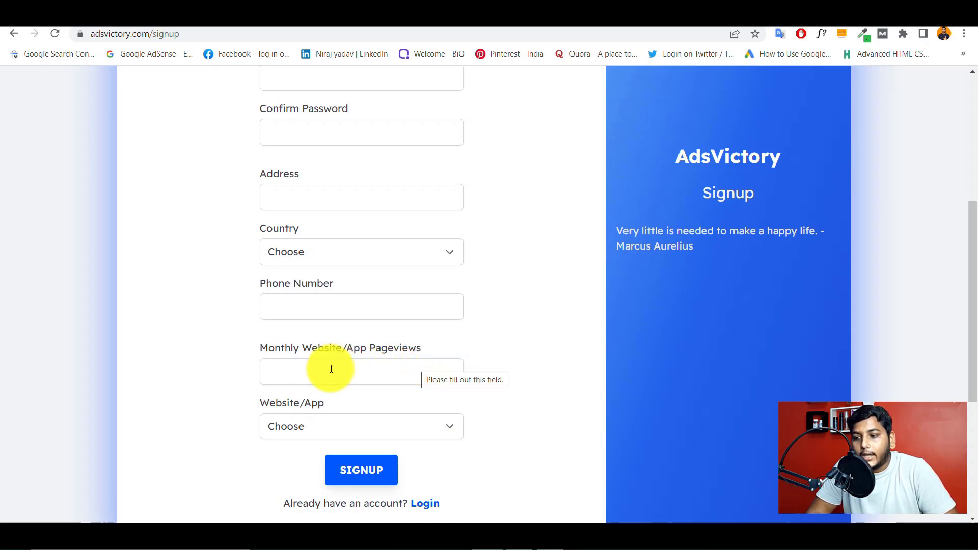
# In the signup form, set Website/App to Website and the website category to Content Blog.
pyautogui.click(442, 430)
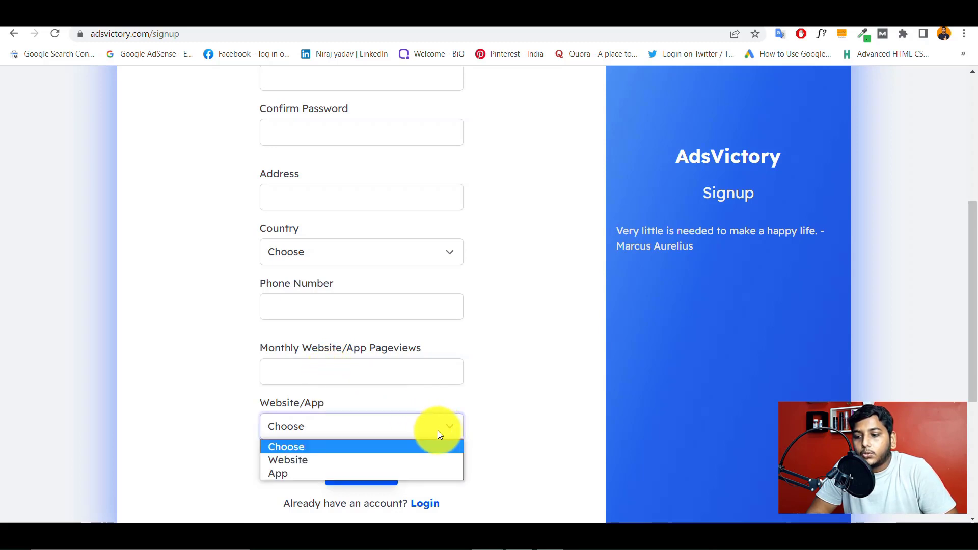
pyautogui.click(292, 460)
pyautogui.scroll(-2, 299, 451)
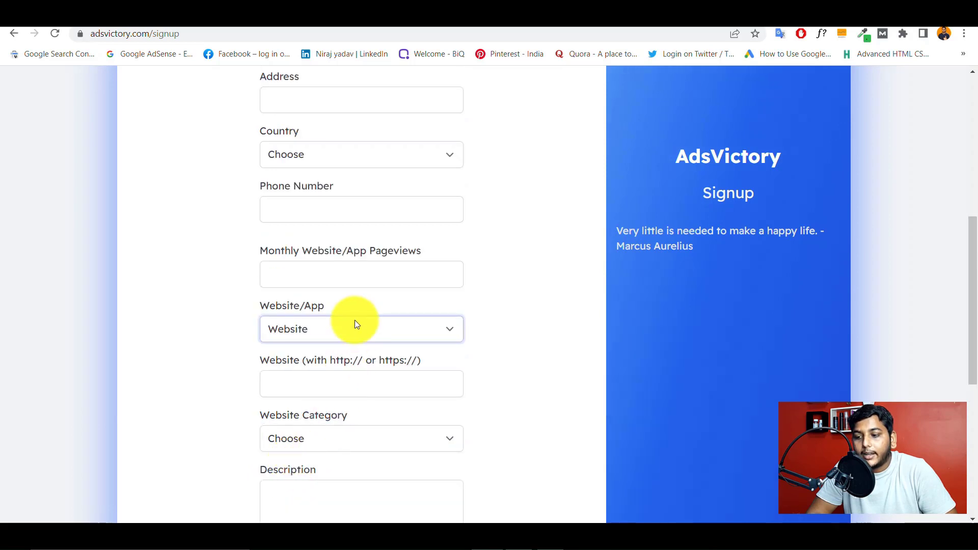
pyautogui.click(291, 383)
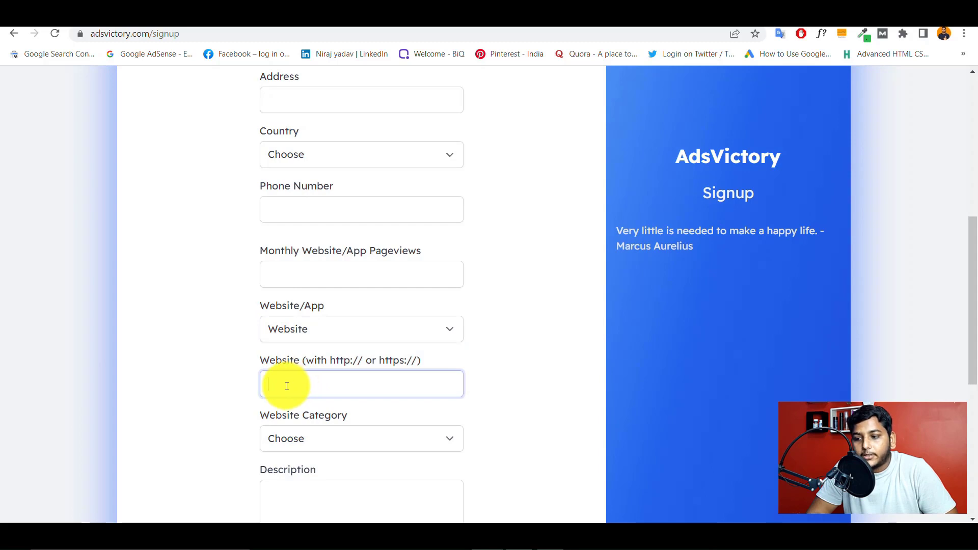
pyautogui.click(405, 439)
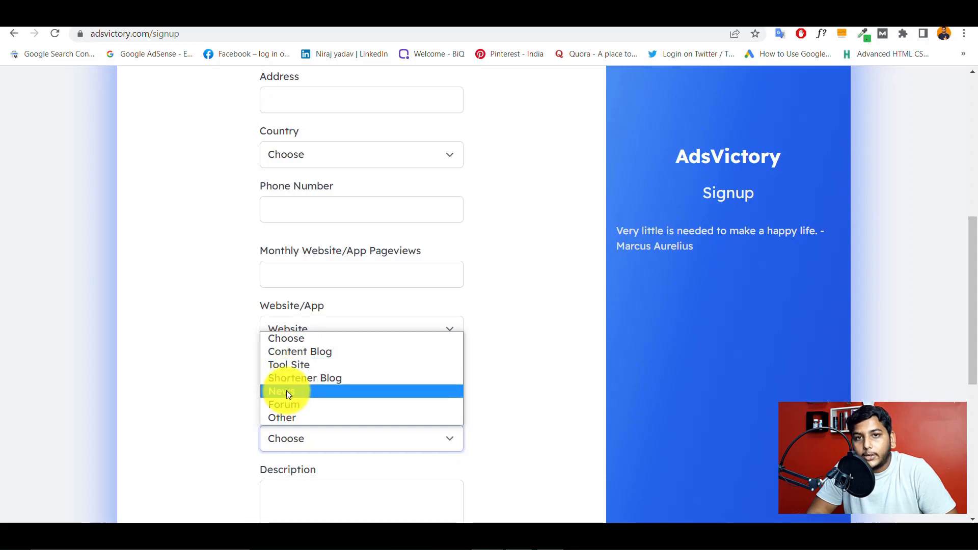
pyautogui.click(307, 349)
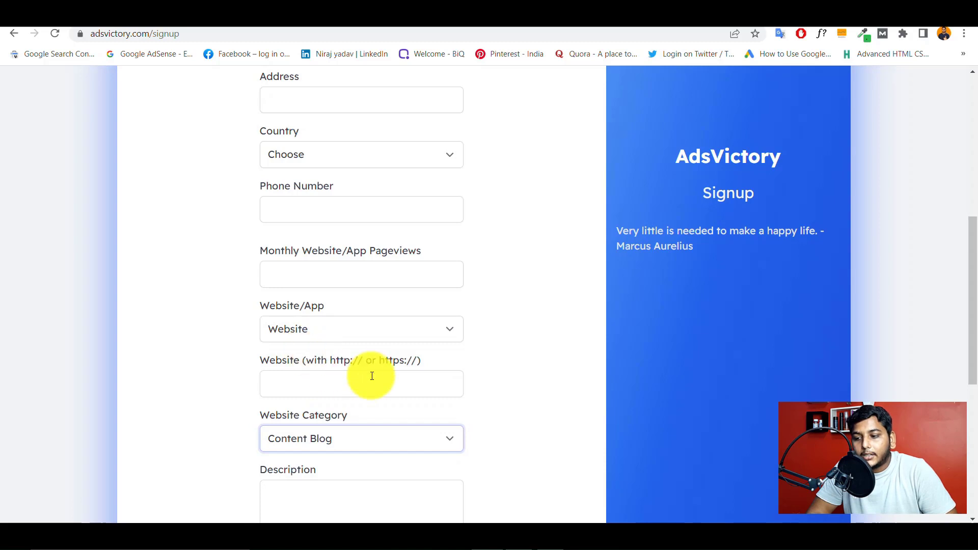
pyautogui.scroll(-5, 407, 338)
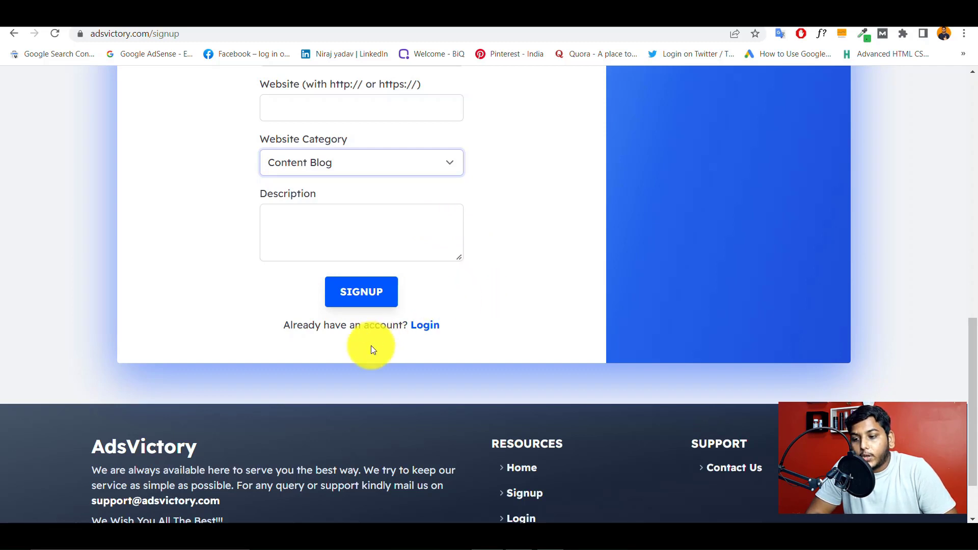
# Go to the login page and log in to the publisher account with its username and password.
pyautogui.click(427, 329)
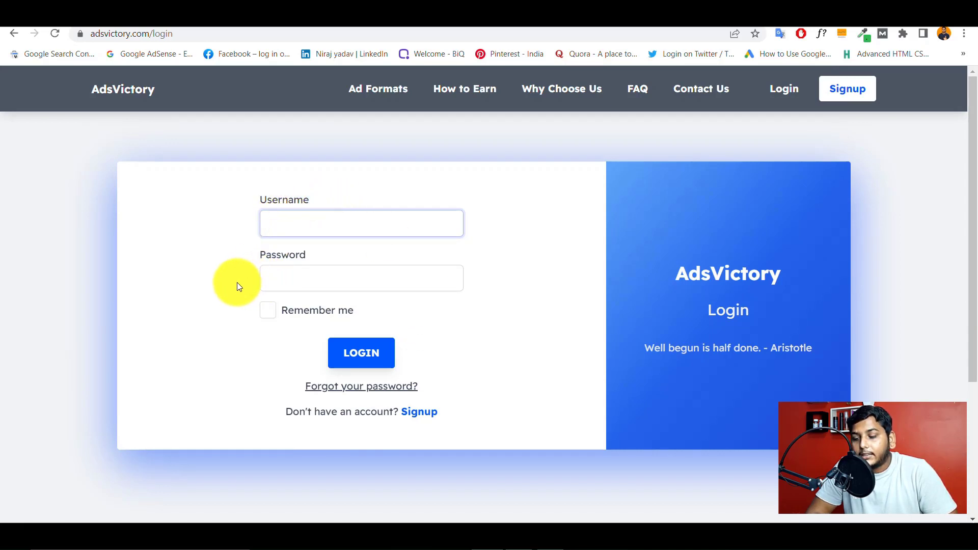
pyautogui.click(297, 288)
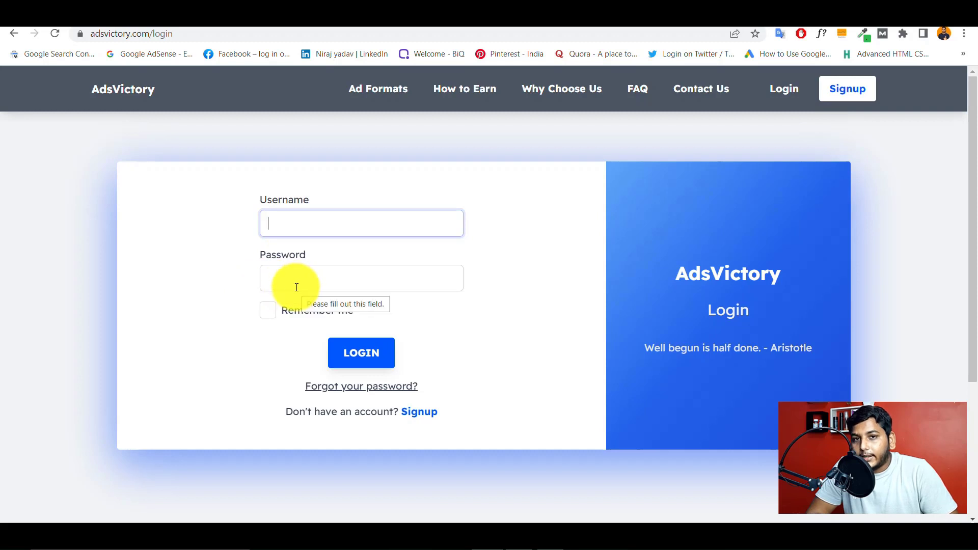
pyautogui.click(332, 304)
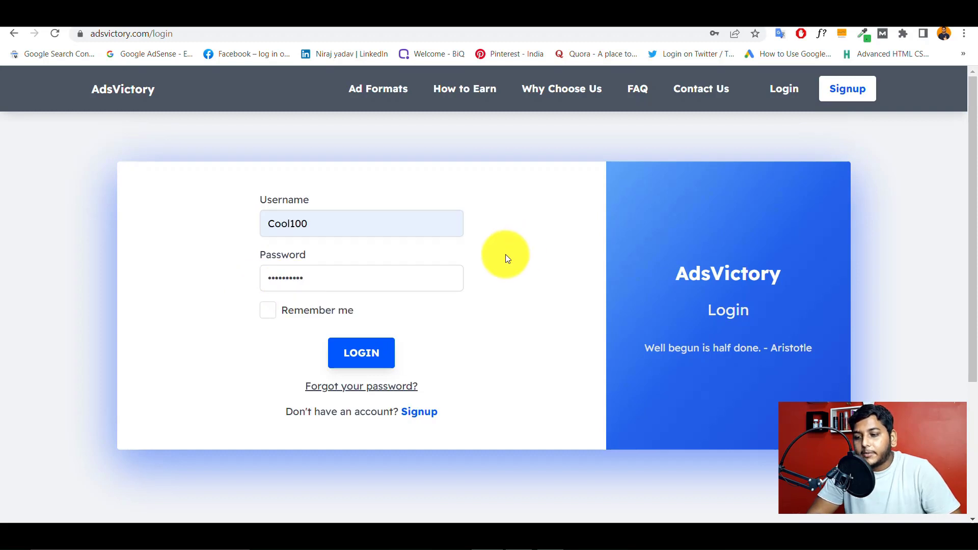
pyautogui.click(366, 350)
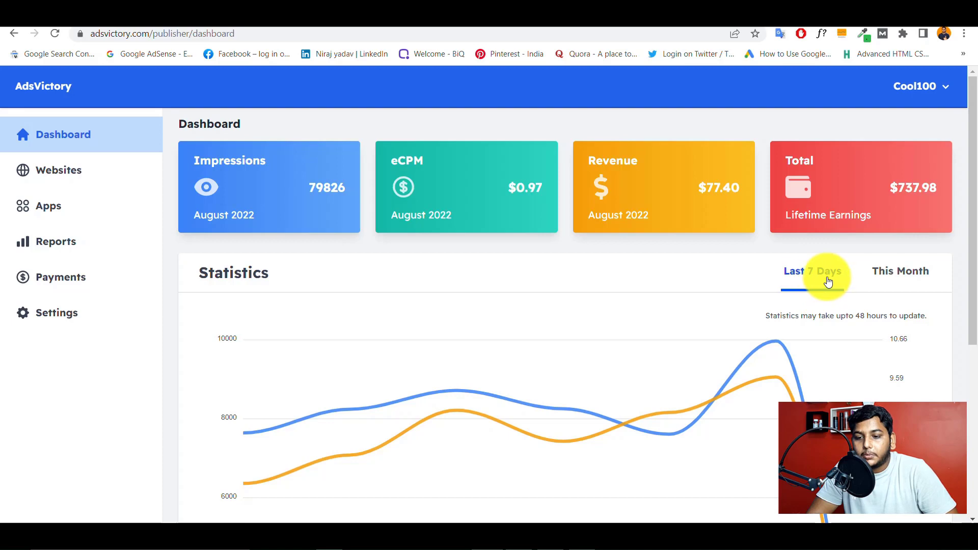
# Examine the dashboard's earnings cards and the statistics chart of impressions, eCPM and revenue for the last 7 days.
pyautogui.click(900, 273)
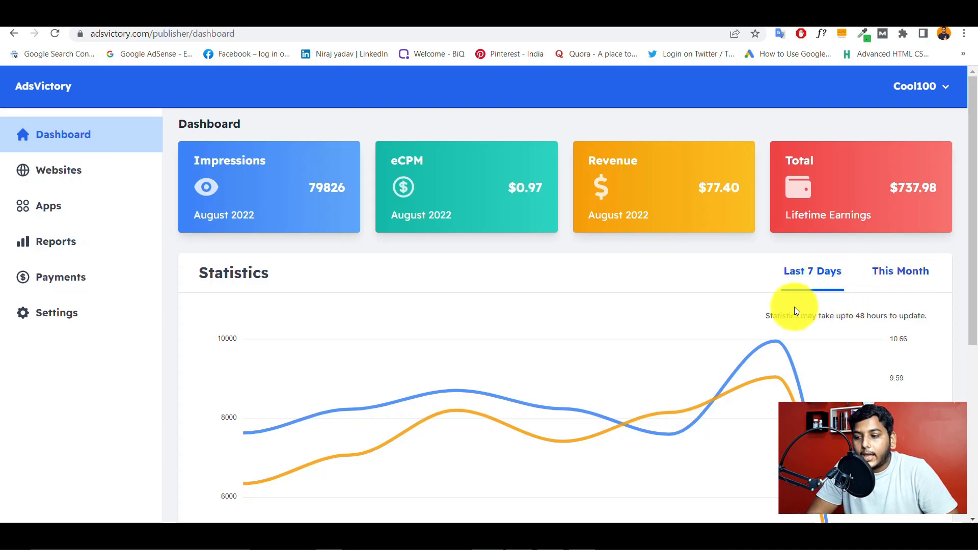
pyautogui.scroll(-5, 666, 362)
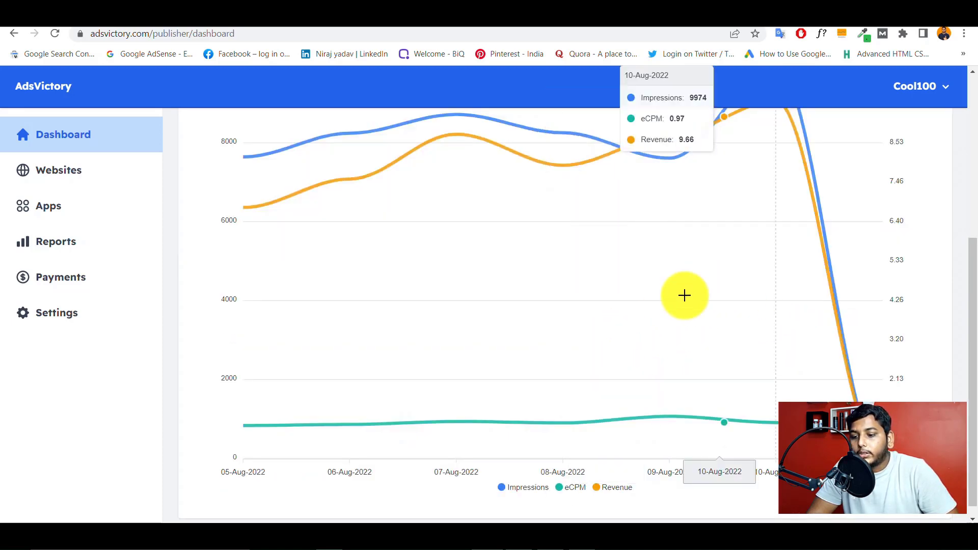
pyautogui.scroll(5, 685, 295)
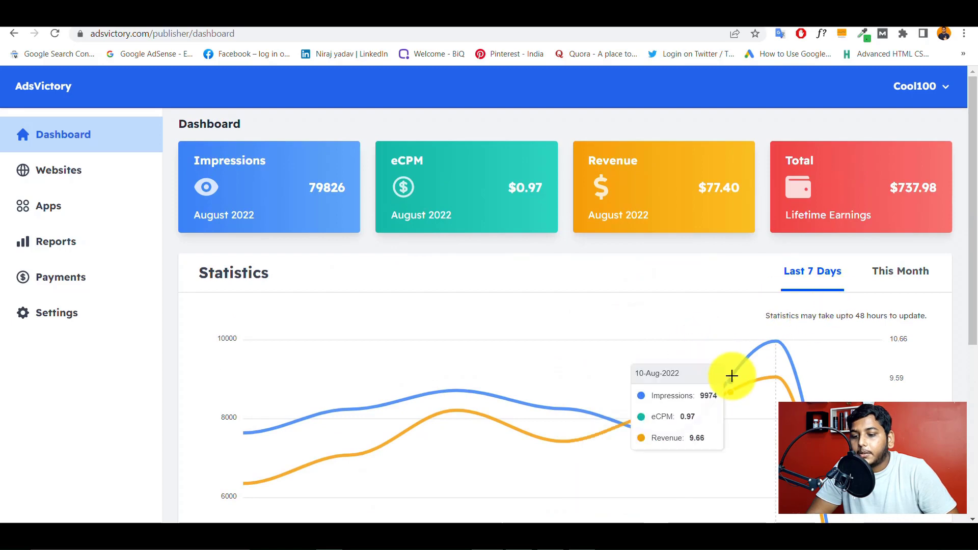
pyautogui.scroll(-5, 732, 375)
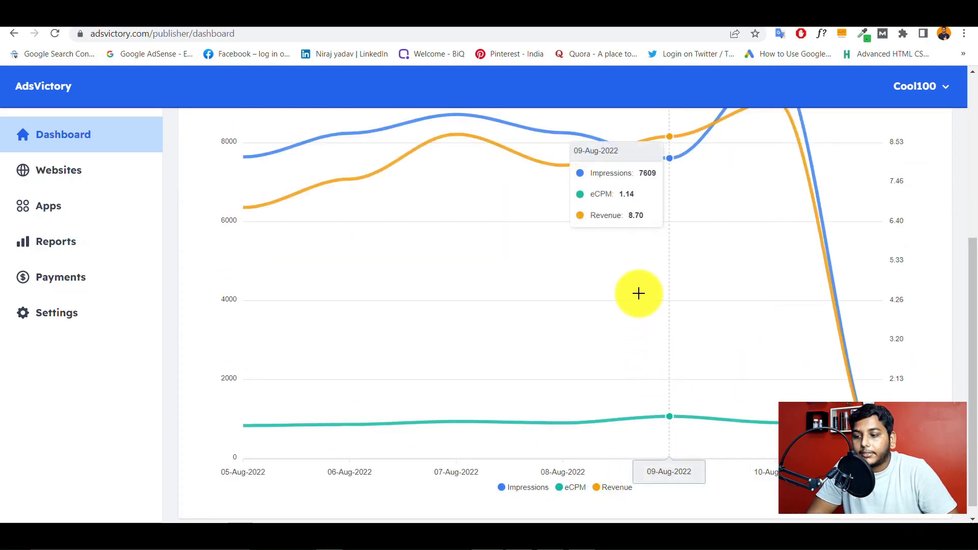
pyautogui.scroll(5, 672, 250)
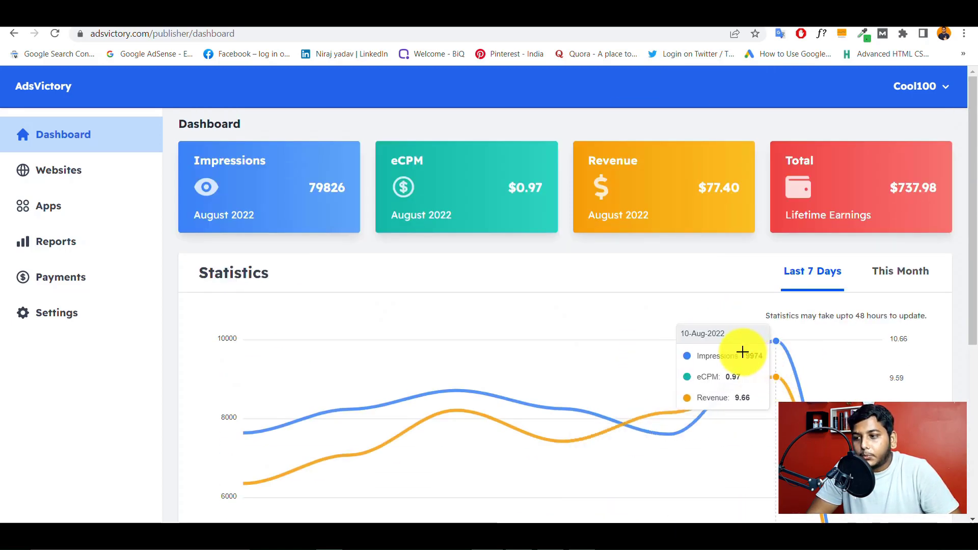
pyautogui.click(62, 173)
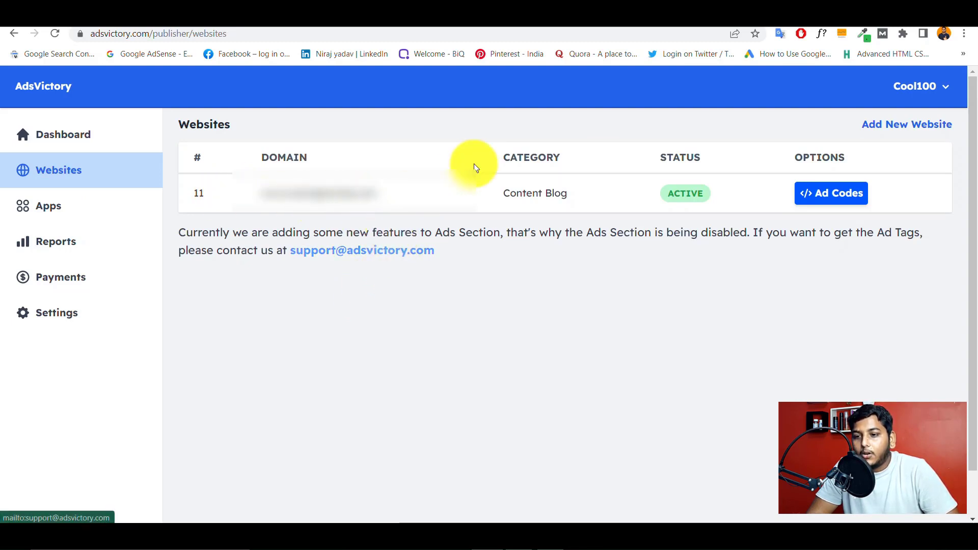
pyautogui.click(900, 131)
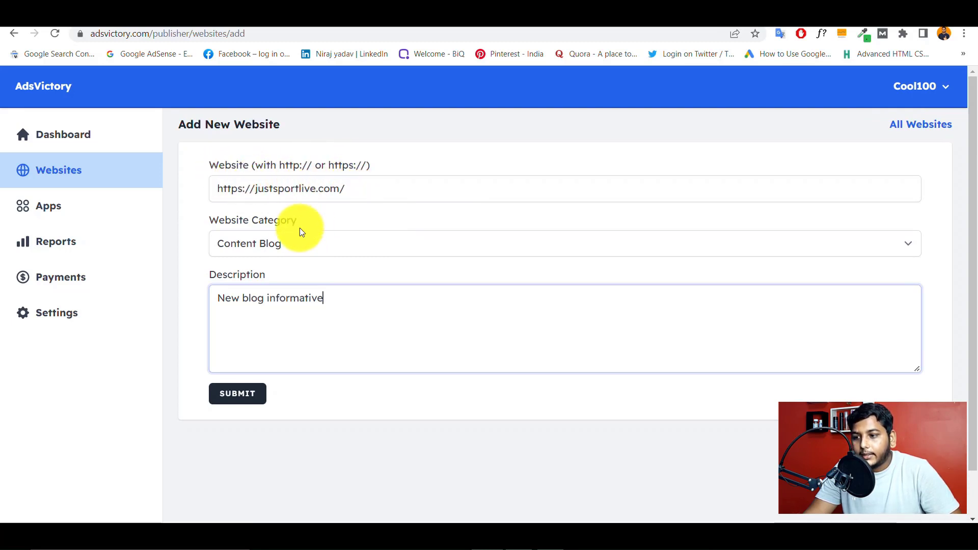
pyautogui.click(322, 246)
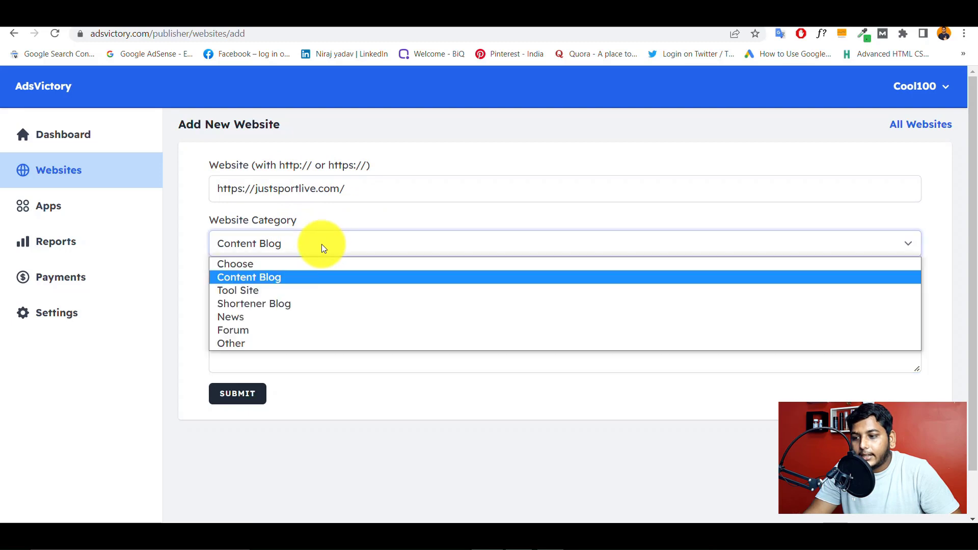
pyautogui.click(268, 282)
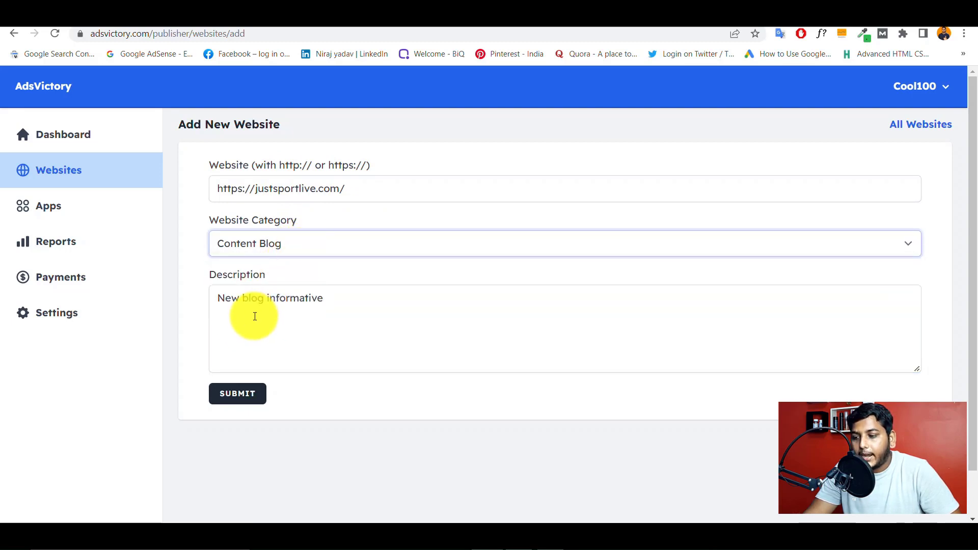
pyautogui.click(238, 400)
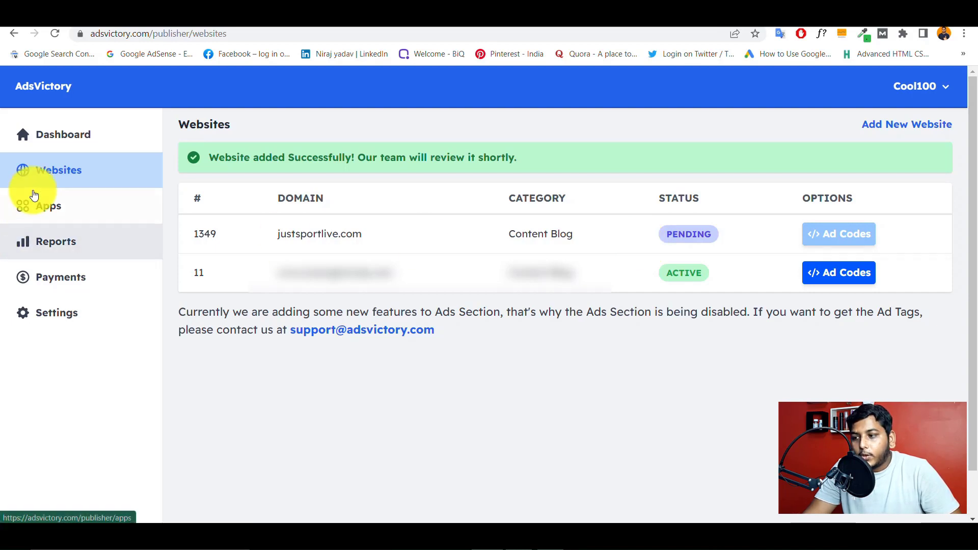
# Look over the form for adding a new app, and review the earnings report with its day filter options and total row.
pyautogui.click(50, 213)
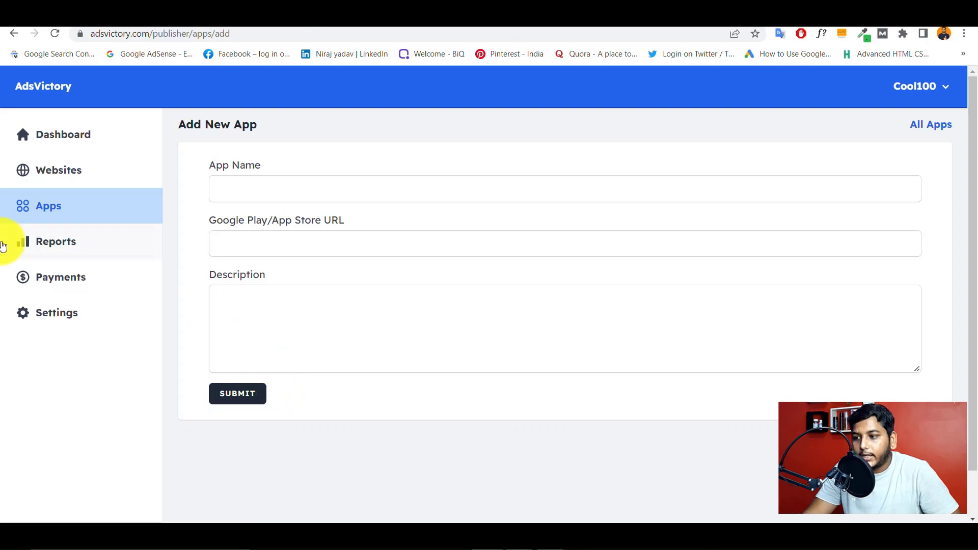
pyautogui.click(62, 249)
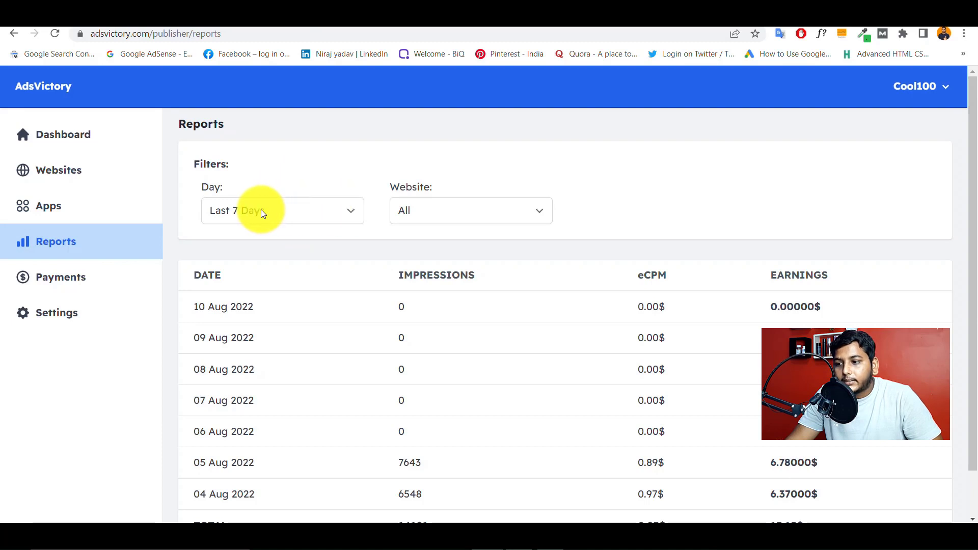
pyautogui.click(349, 212)
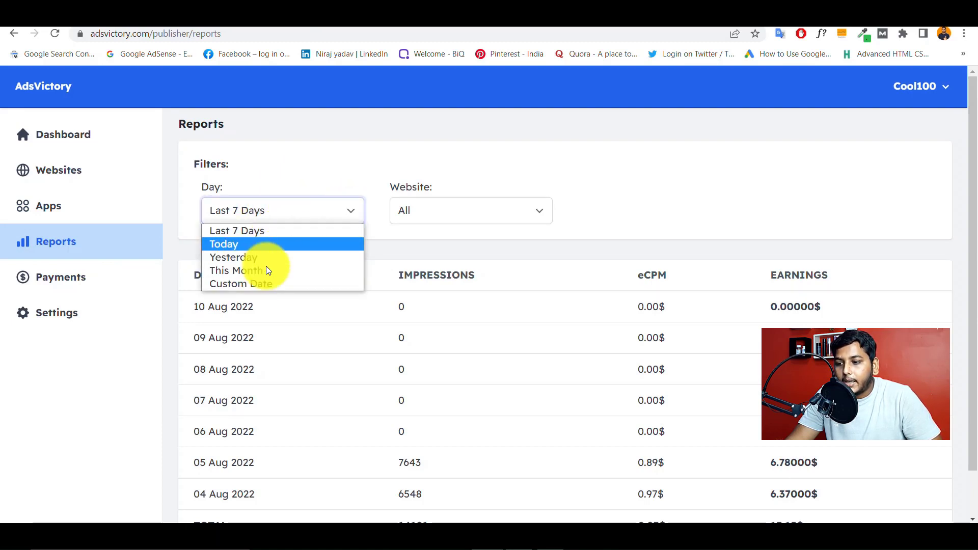
pyautogui.click(324, 151)
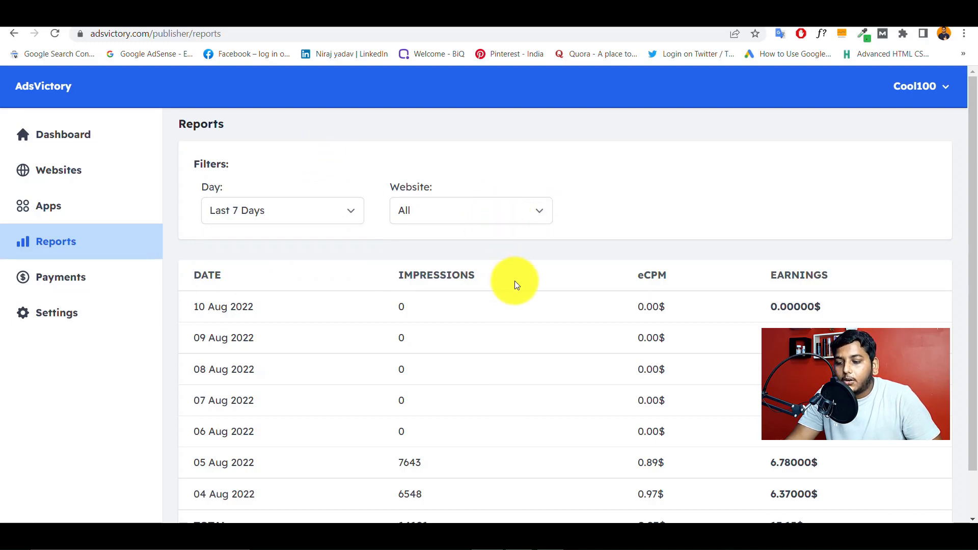
pyautogui.scroll(-1, 514, 284)
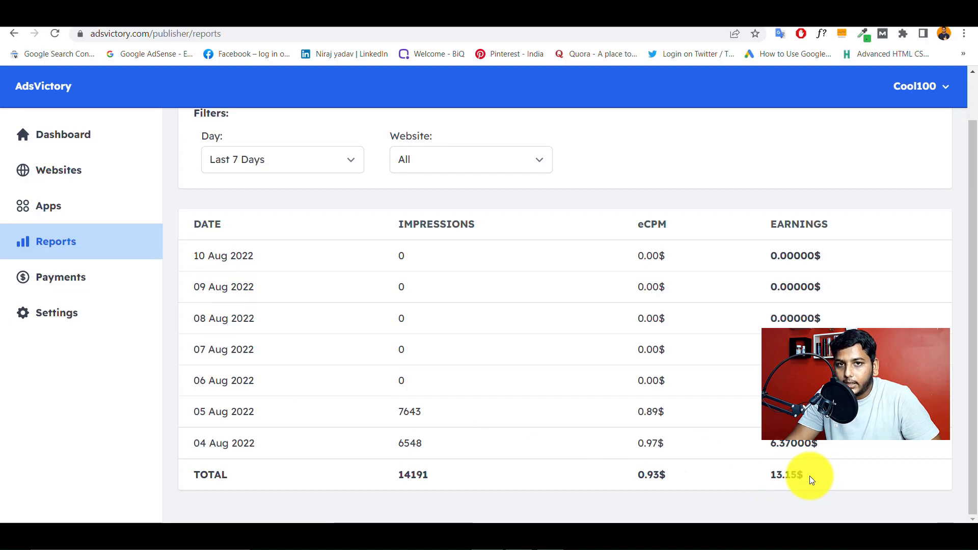
# Review the payment information and payment history, and the account settings through to the payment methods and bank transfer fields.
pyautogui.click(55, 279)
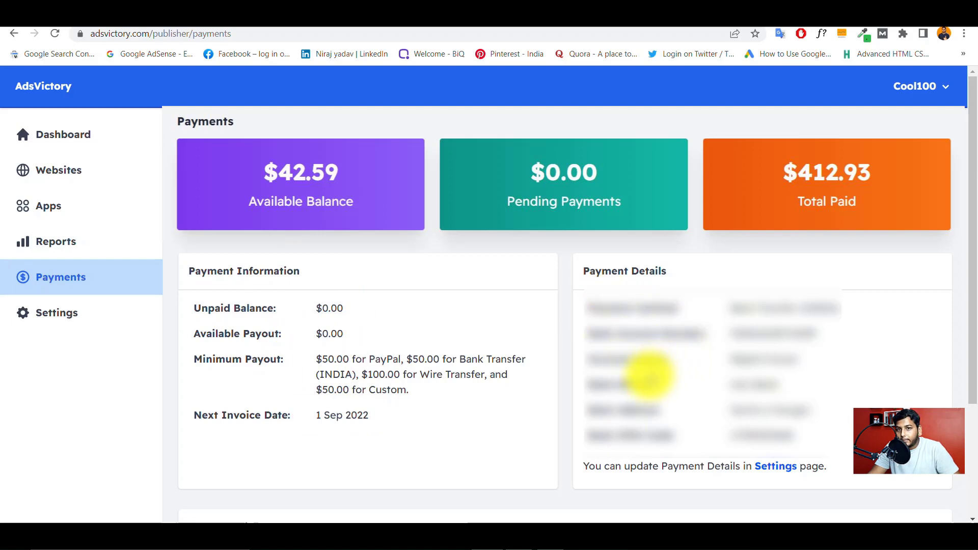
pyautogui.scroll(-3, 448, 351)
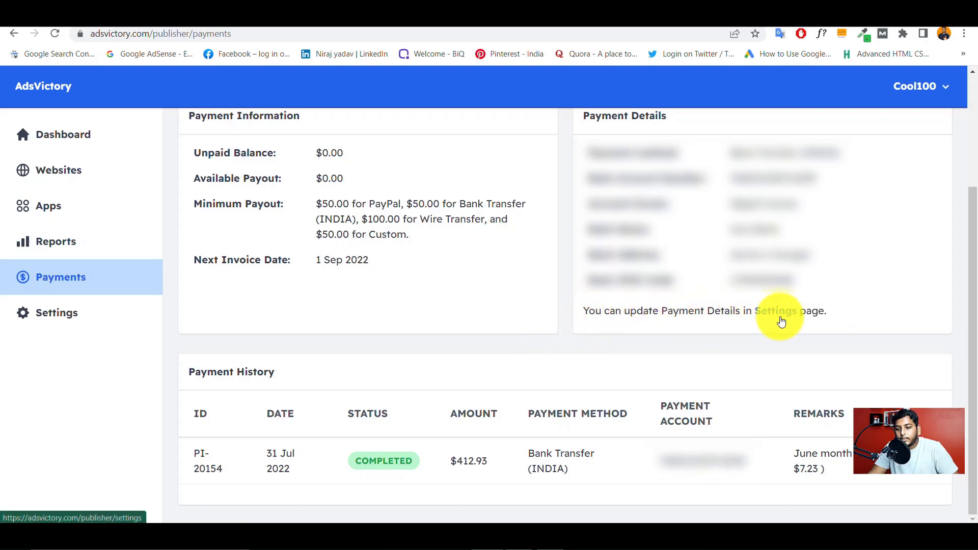
pyautogui.click(59, 318)
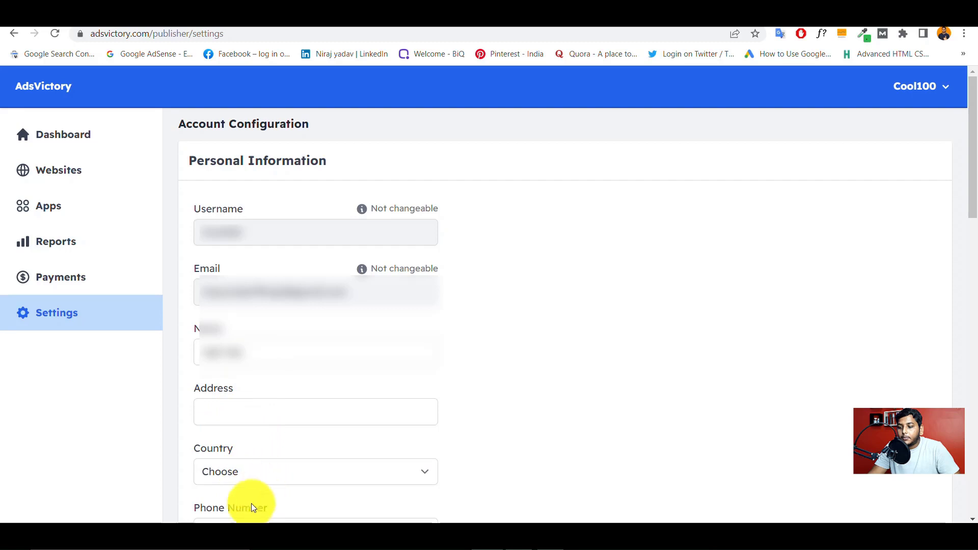
pyautogui.scroll(-10, 267, 509)
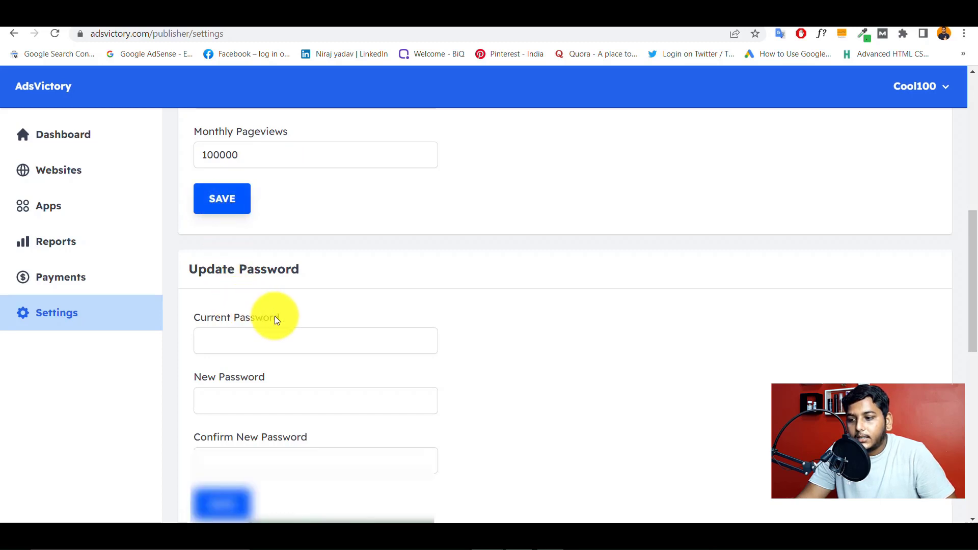
pyautogui.scroll(-5, 275, 316)
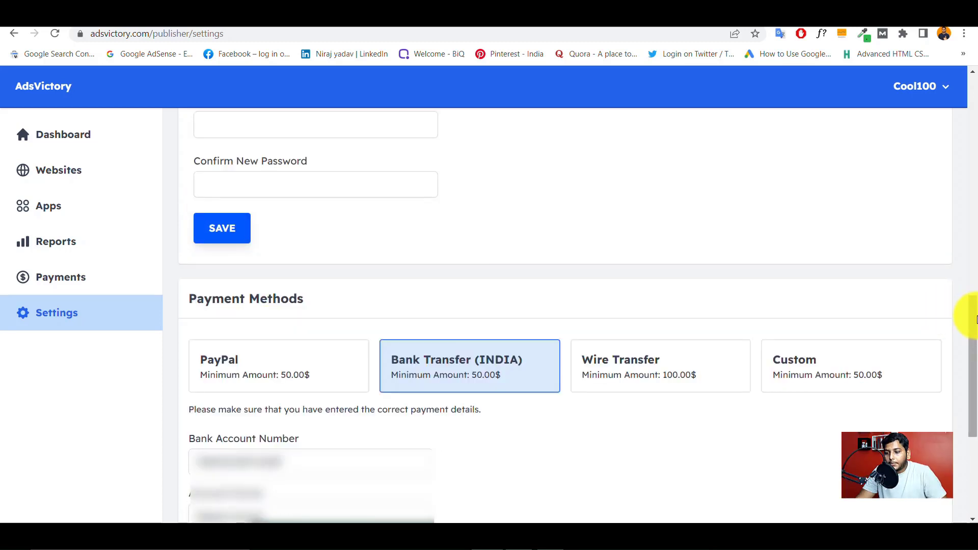
pyautogui.moveTo(971, 306); pyautogui.dragTo(935, 354)
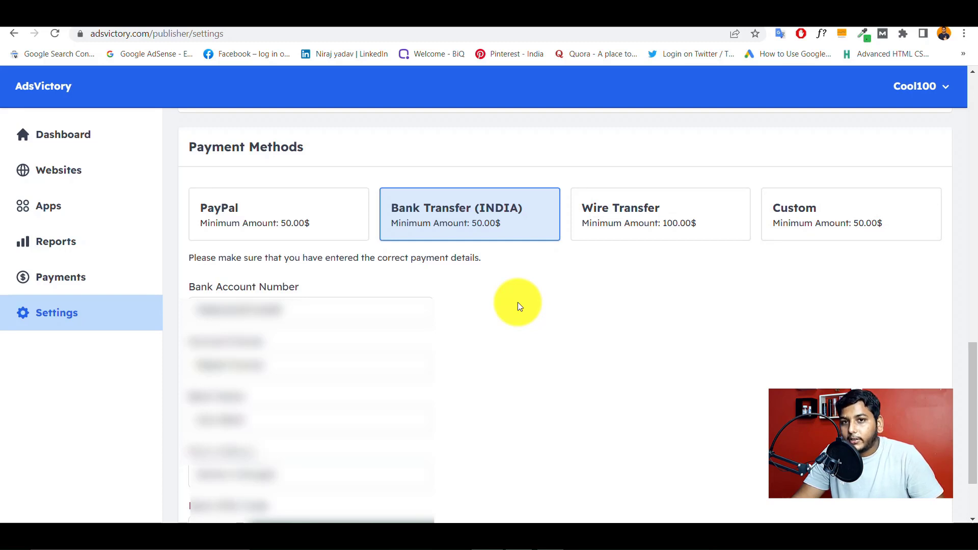
pyautogui.scroll(-2, 960, 313)
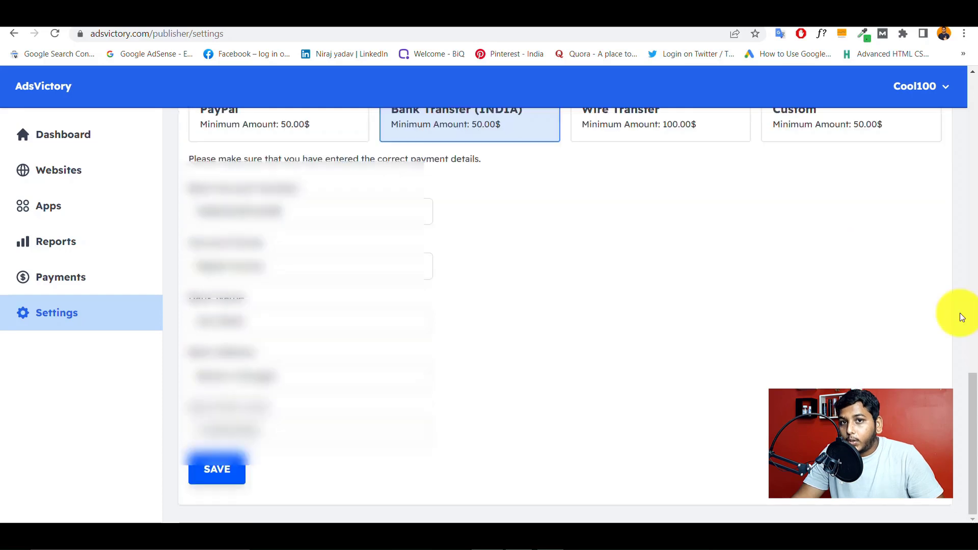